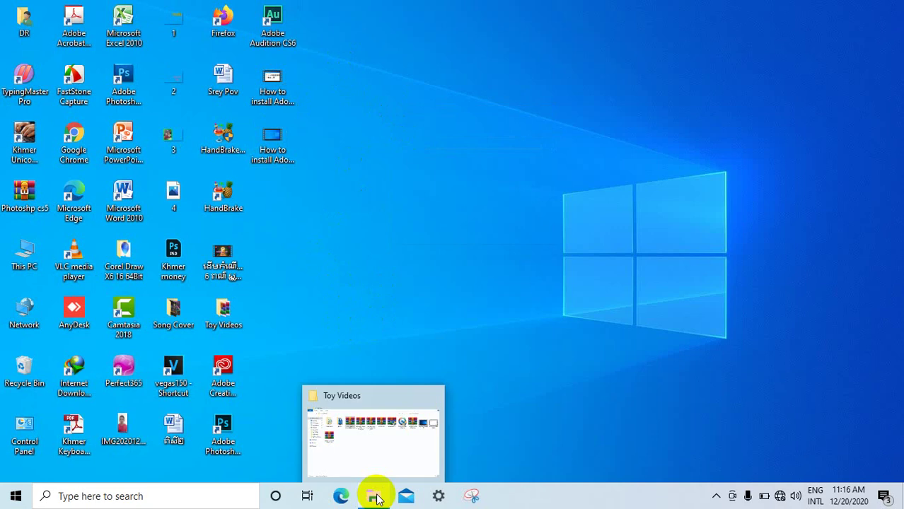
- Open the CrazyTalk_Animator_3.2.2029.1_Pipeline archive from the Toy Videos folder and run Setup.exe from its Reallusion folder
click(377, 499)
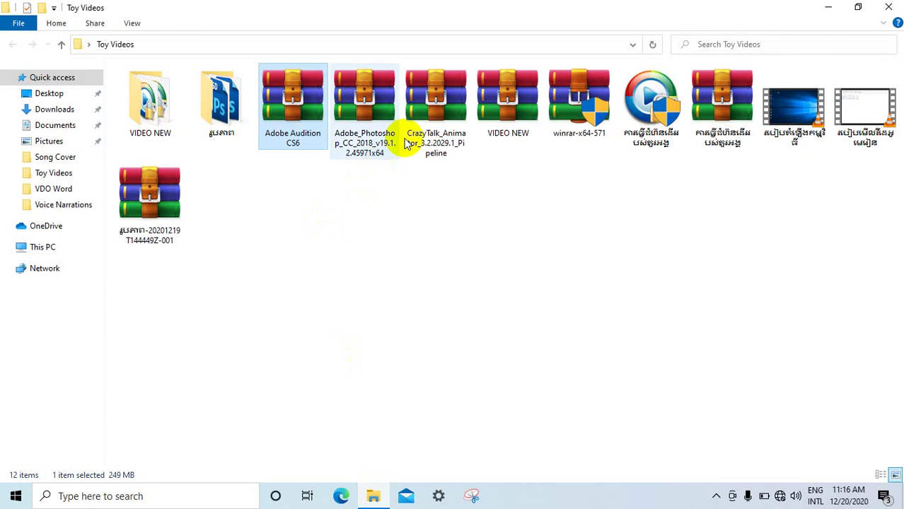
click(442, 115)
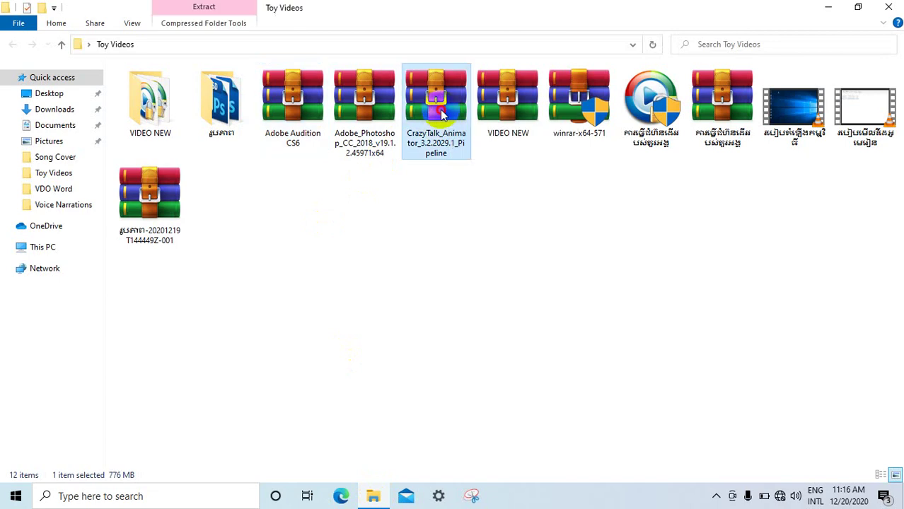
double_click(442, 115)
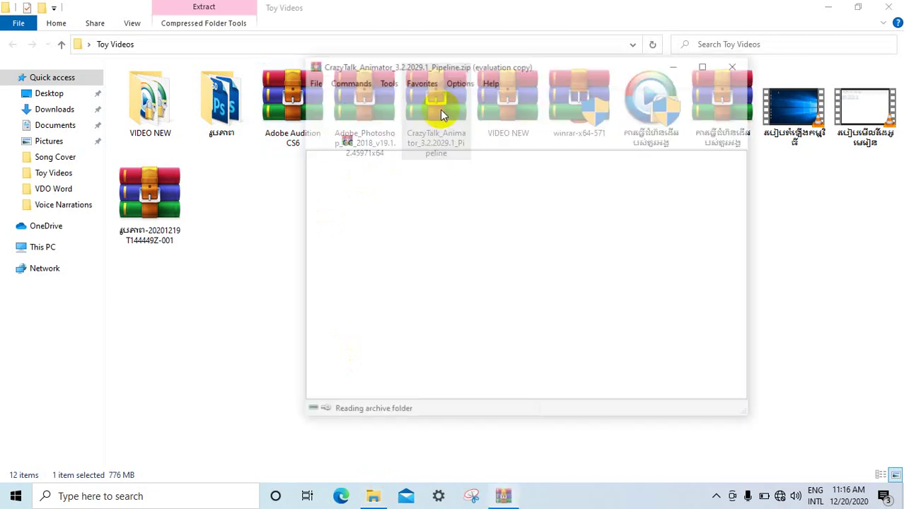
double_click(361, 188)
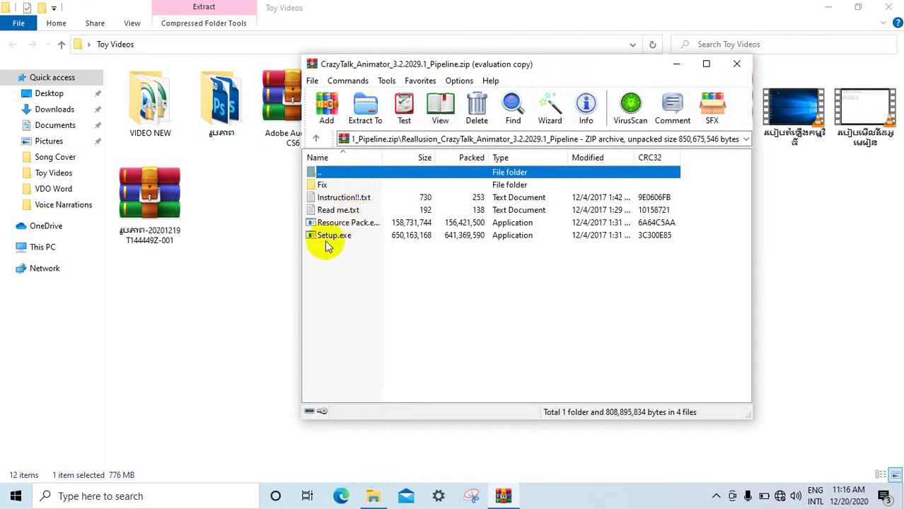
double_click(330, 237)
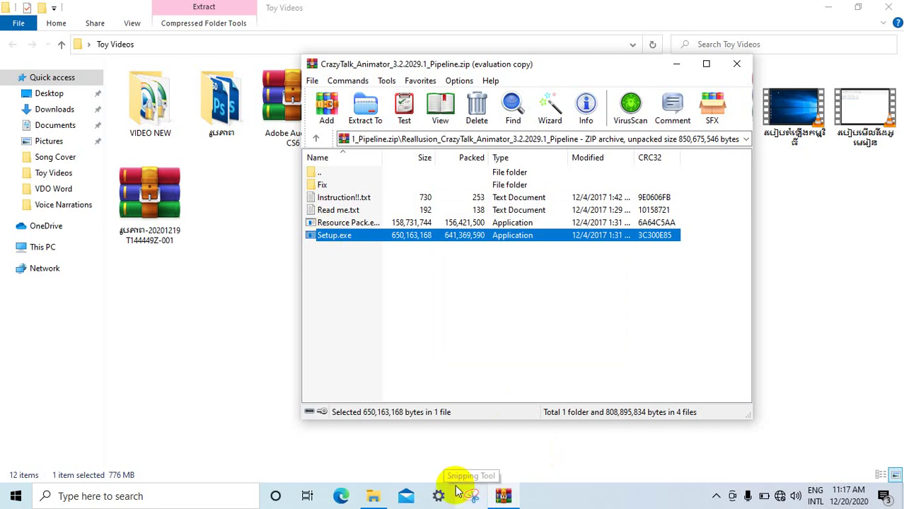
- Minimize the Toy Videos folder window and bring the CrazyTalk Animator archive window back onto the desktop
click(679, 64)
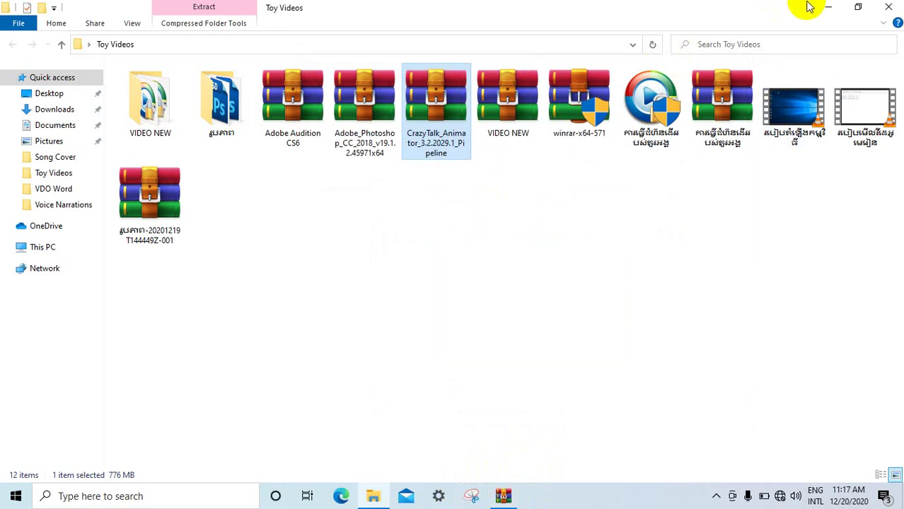
click(828, 8)
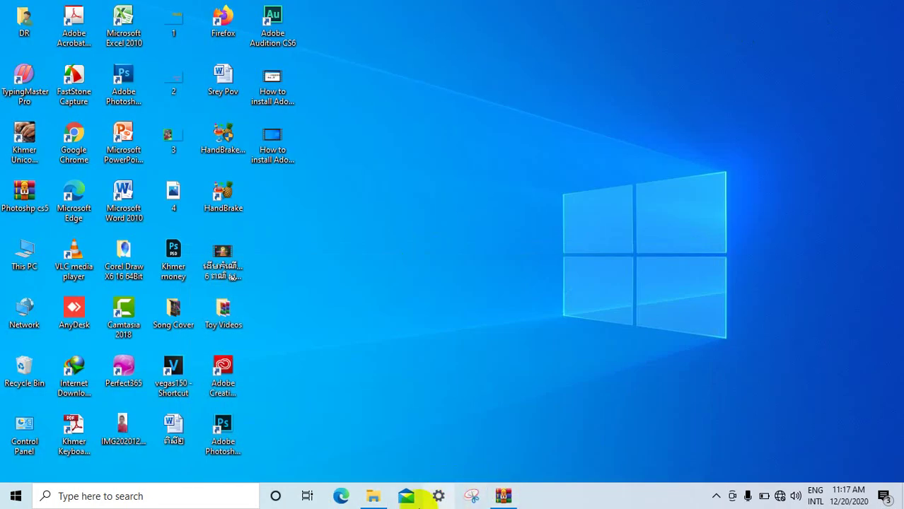
click(501, 498)
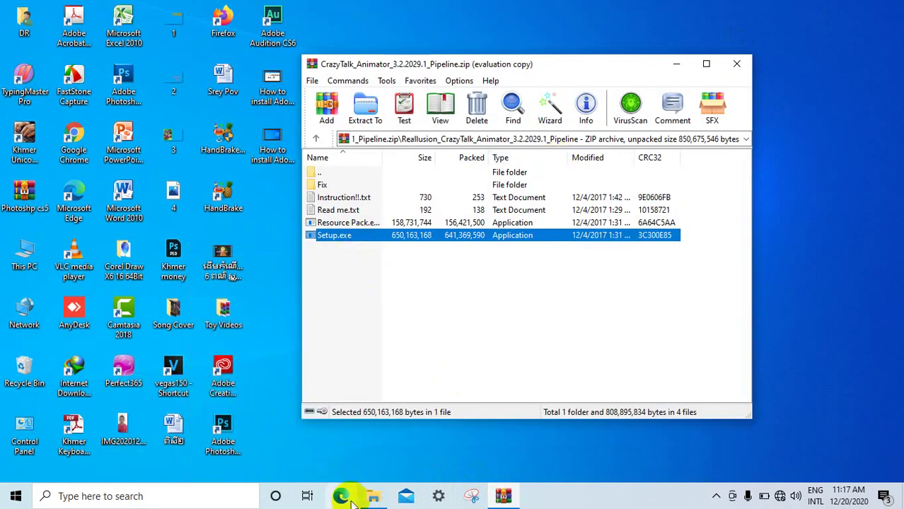
mouse_move(504, 497)
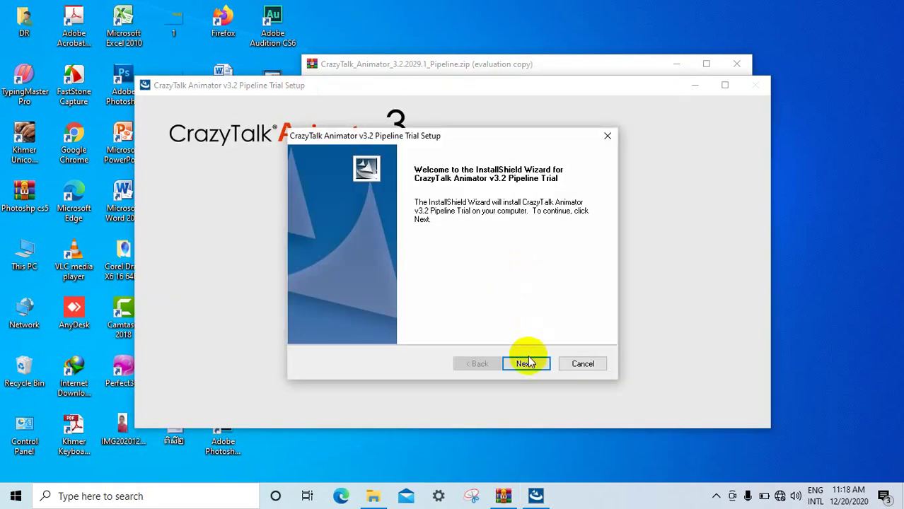
- Accept the license agreement, keep the default customer information, destination and program folder, and start installing CrazyTalk Animator v3.2 Pipeline Trial
click(527, 363)
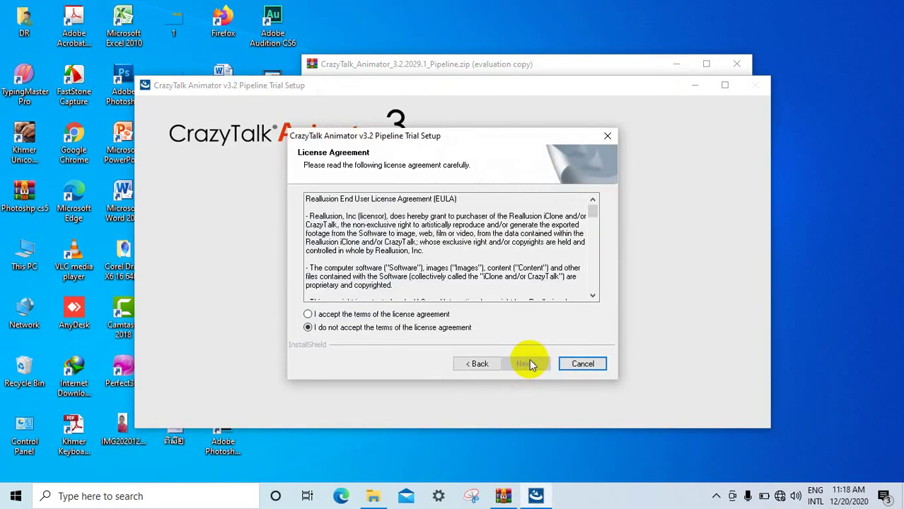
click(308, 314)
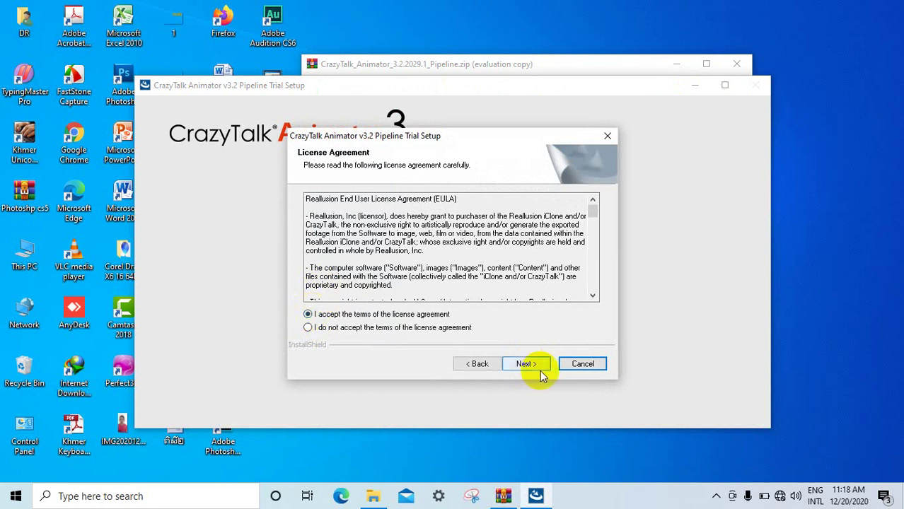
click(527, 363)
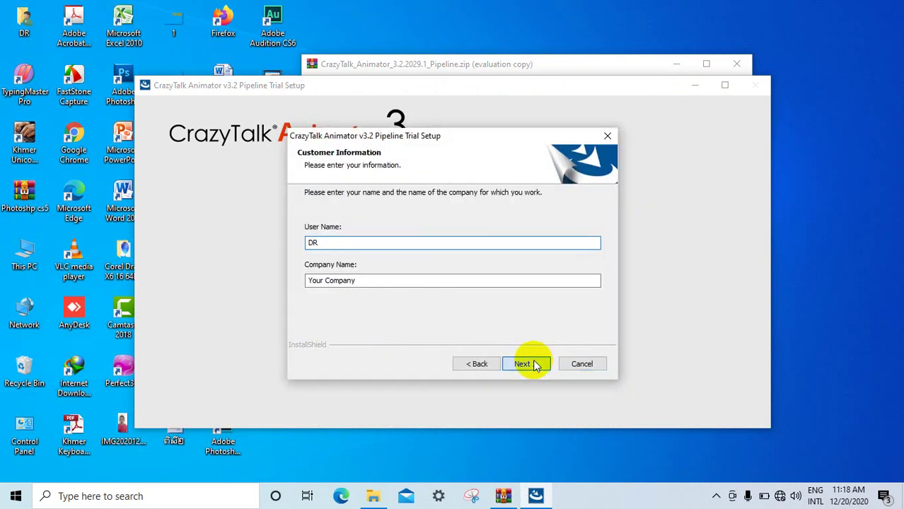
click(524, 363)
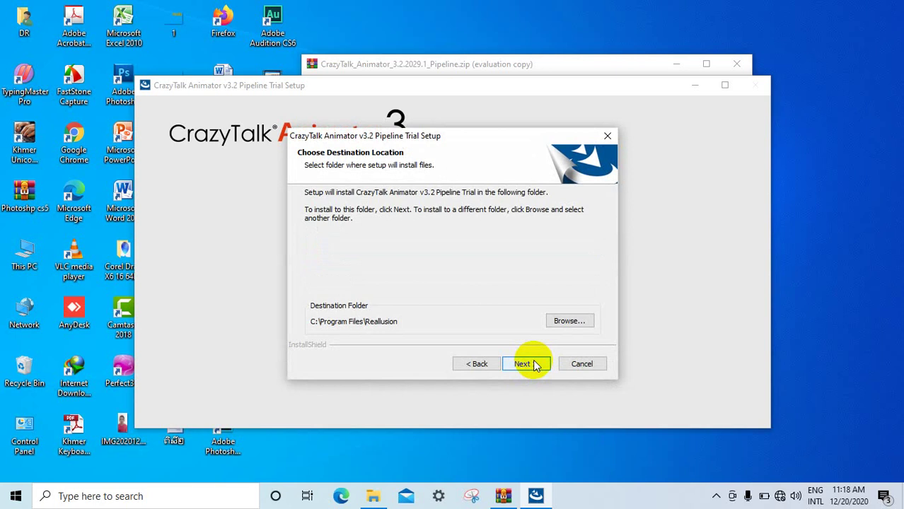
click(523, 364)
click(525, 363)
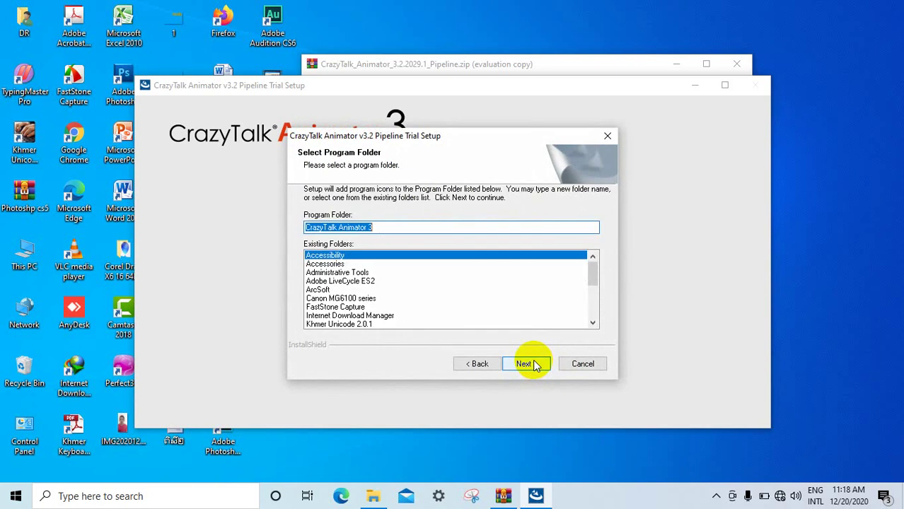
click(534, 364)
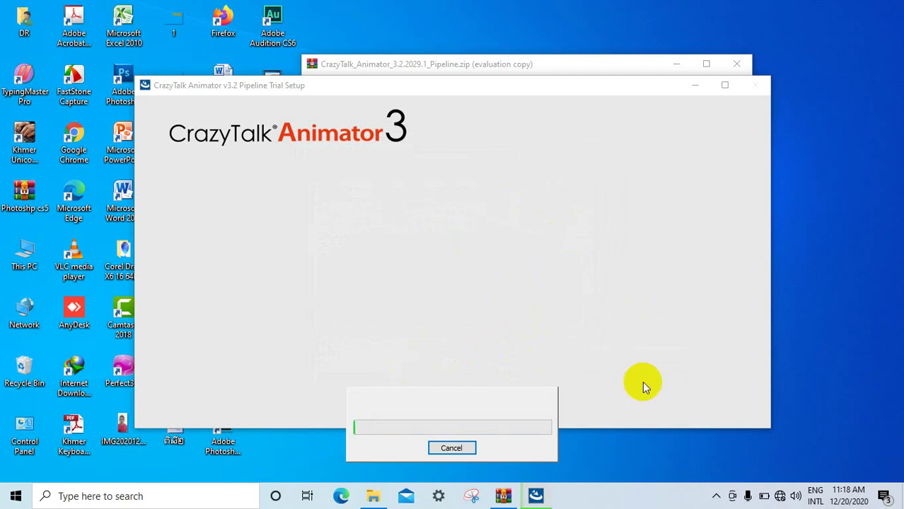
click(717, 496)
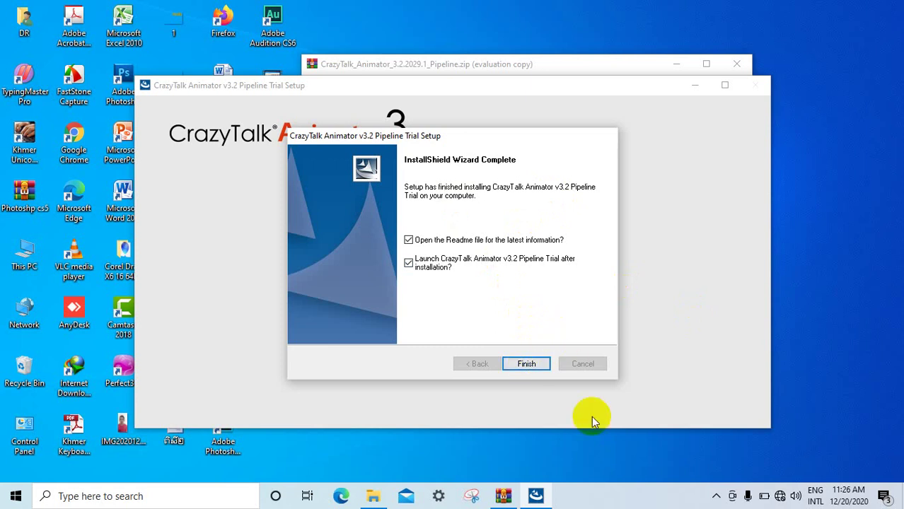
click(716, 499)
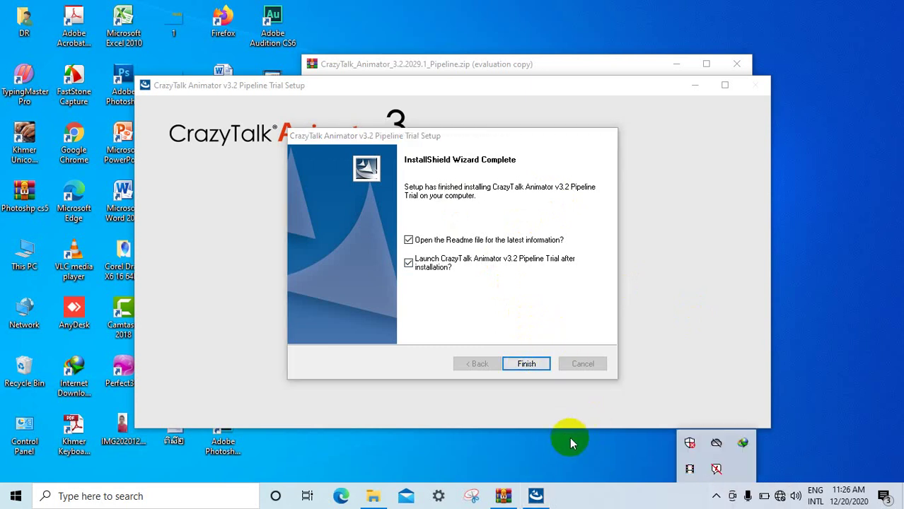
- Finish the setup wizard, decline the Resource pack download, and close the Readme file
click(528, 365)
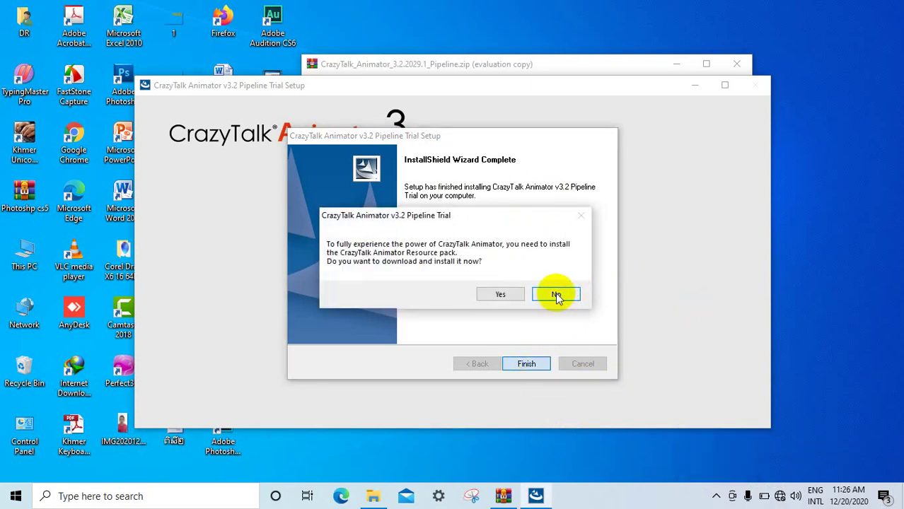
click(556, 296)
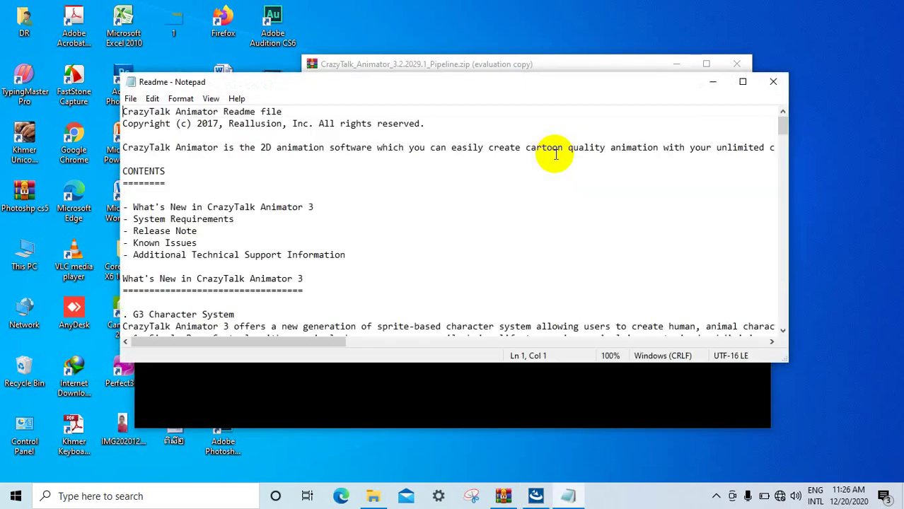
click(773, 82)
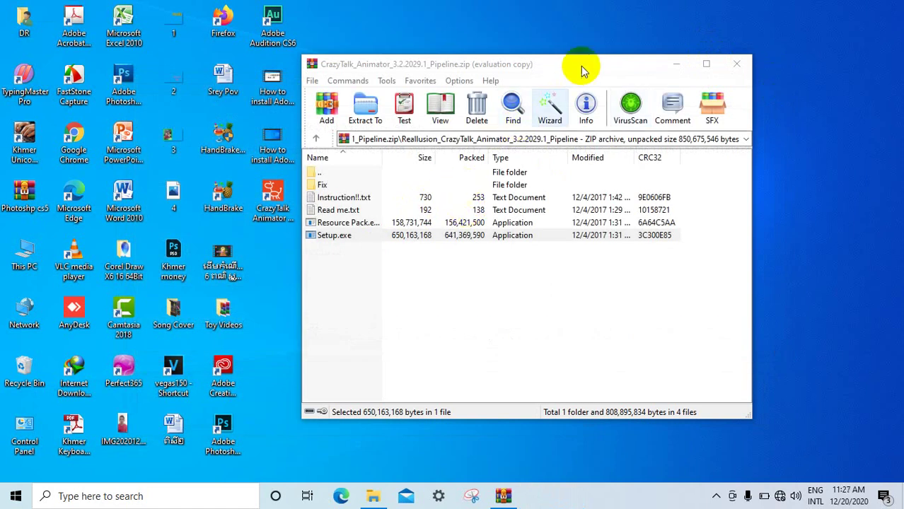
- Launch CrazyTalk Animator v3.2 Pipeline Trial from its desktop shortcut and minimize the archive window
drag(551, 66, 627, 26)
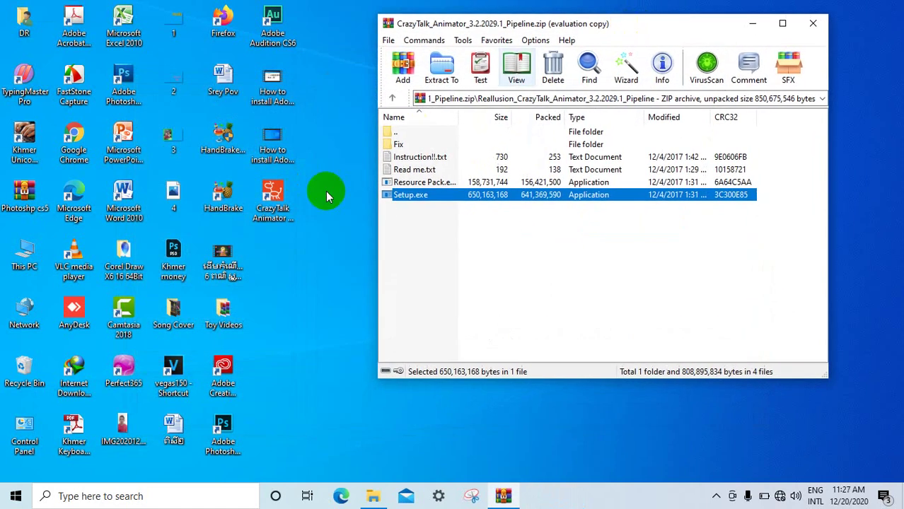
click(283, 196)
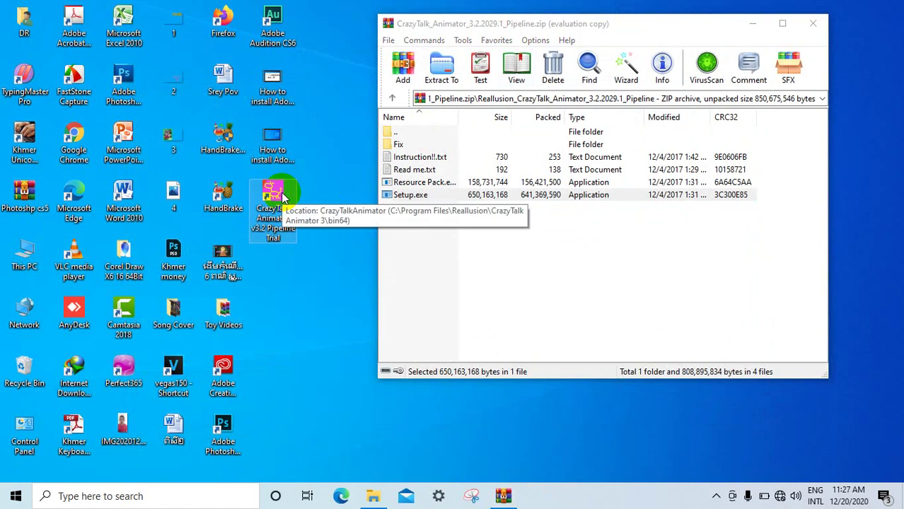
double_click(283, 196)
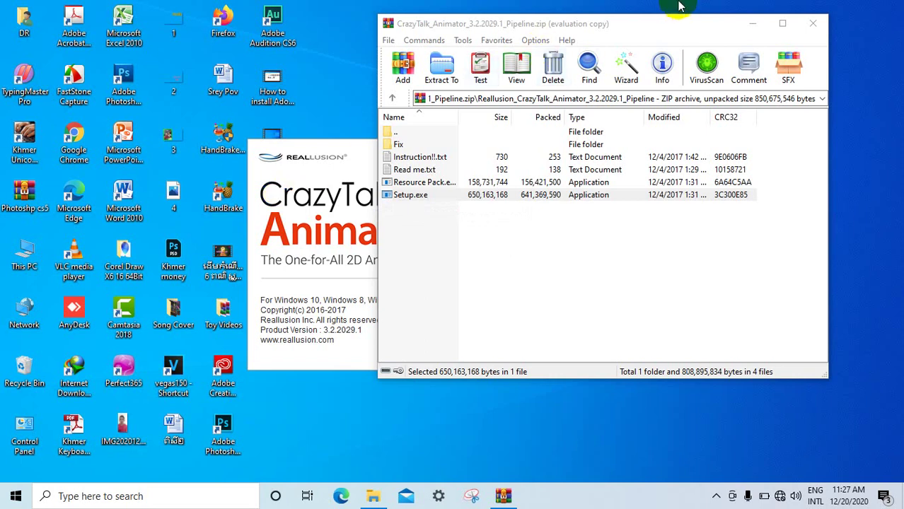
click(687, 24)
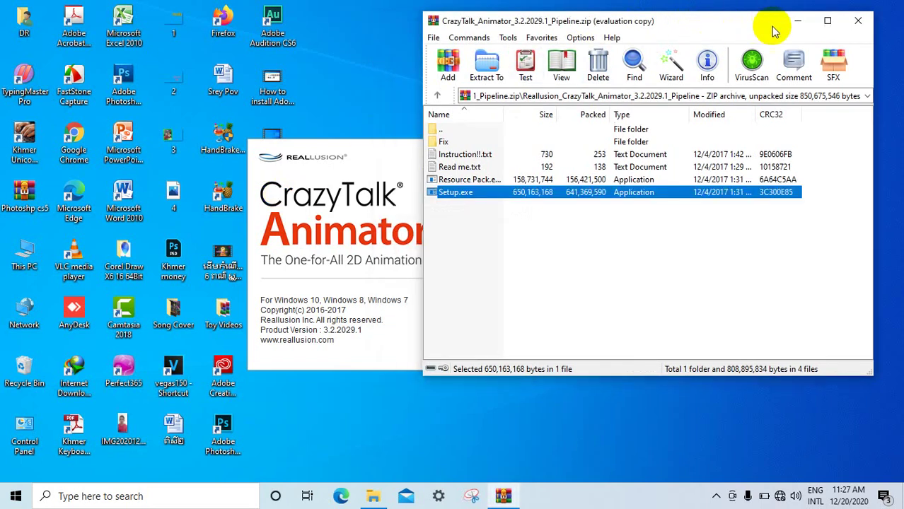
click(797, 24)
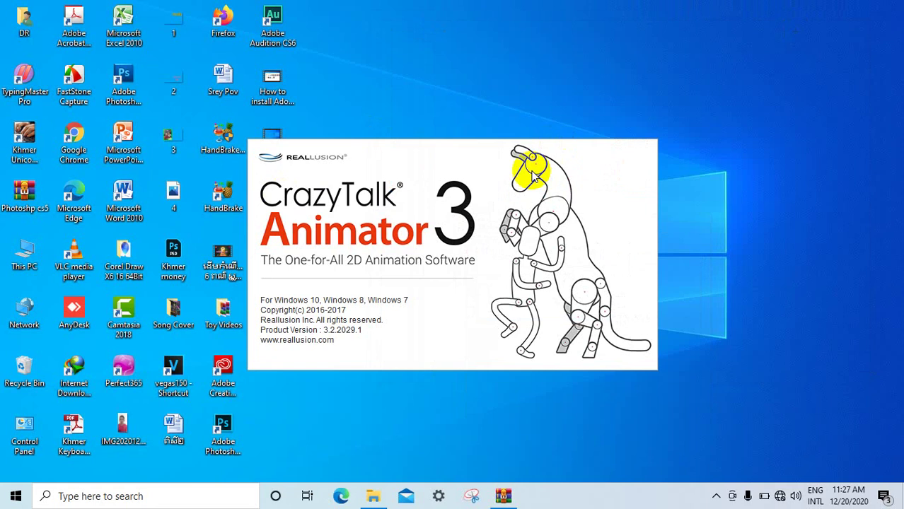
right_click(491, 48)
click(527, 83)
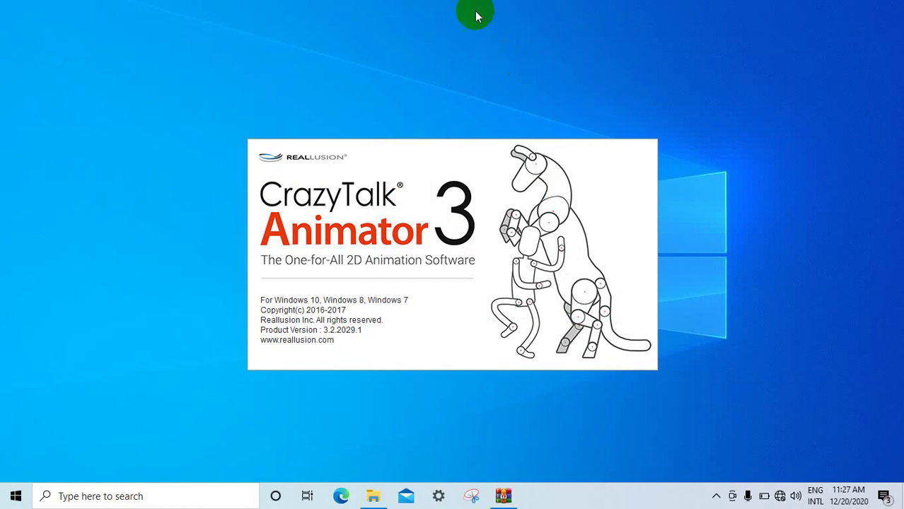
right_click(476, 10)
click(506, 51)
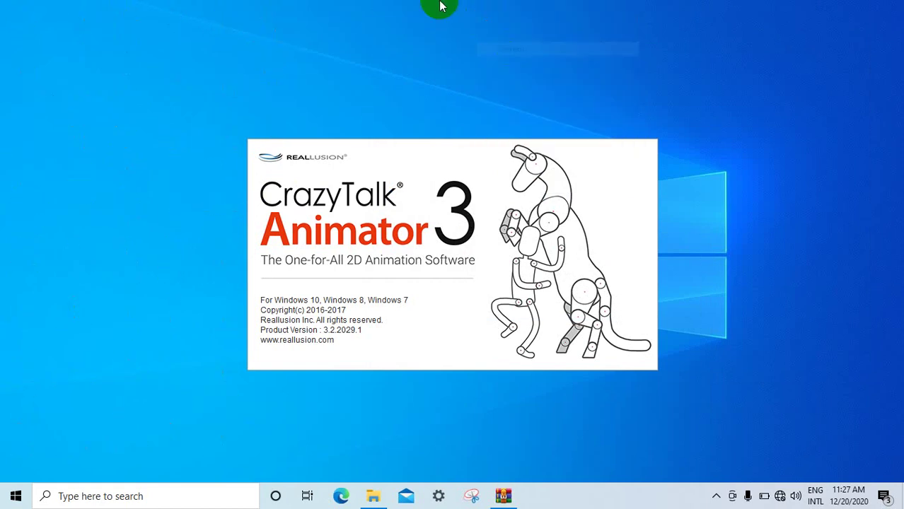
right_click(433, 8)
click(455, 38)
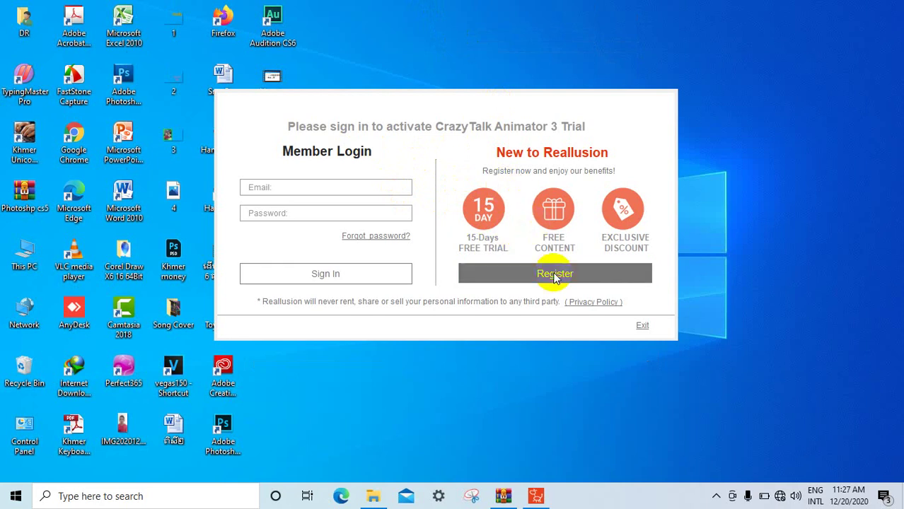
- Exit the CrazyTalk Animator 3 Trial from its sign-in window without registering, and confirm closing it
click(640, 328)
click(520, 247)
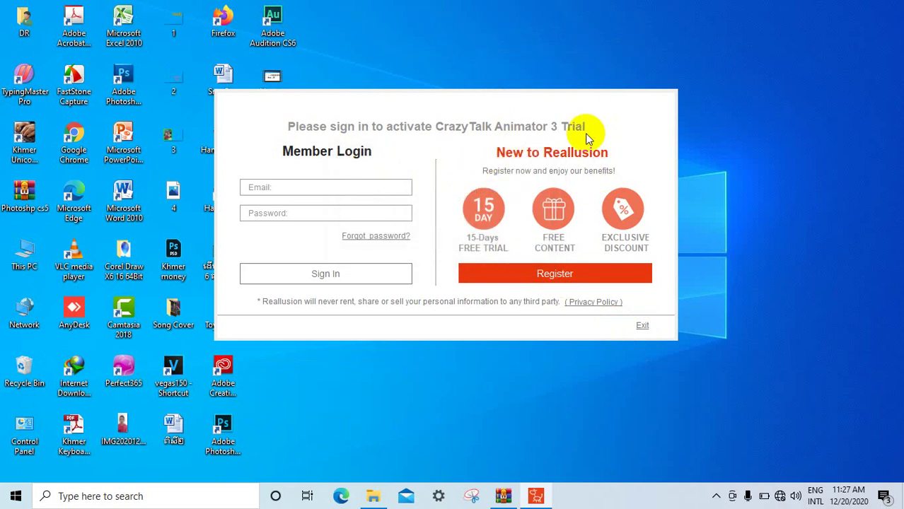
click(642, 327)
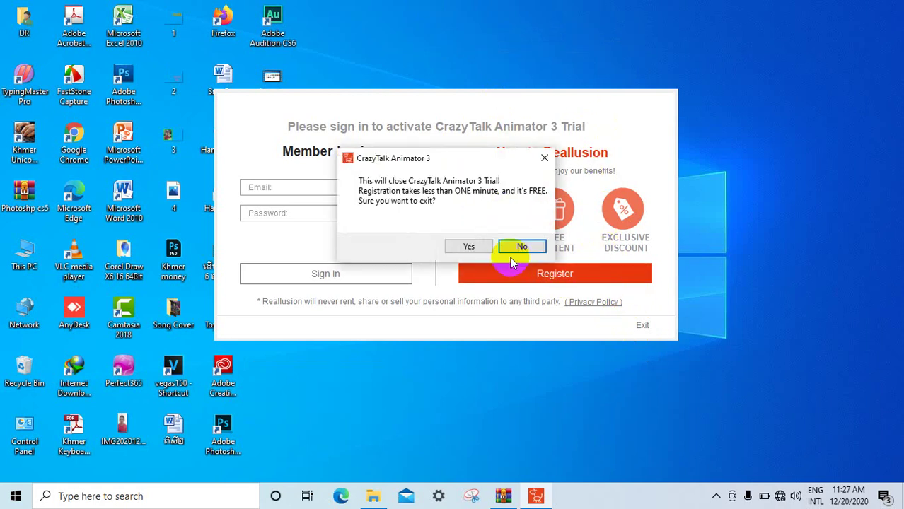
click(483, 248)
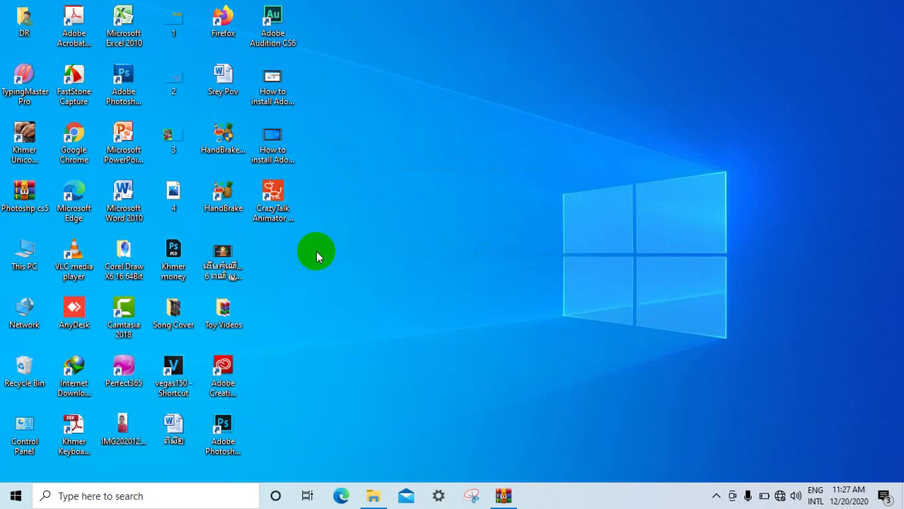
- Open the Fix folder in the CrazyTalk Animator archive and try to copy its bin and bin64 folders
click(504, 494)
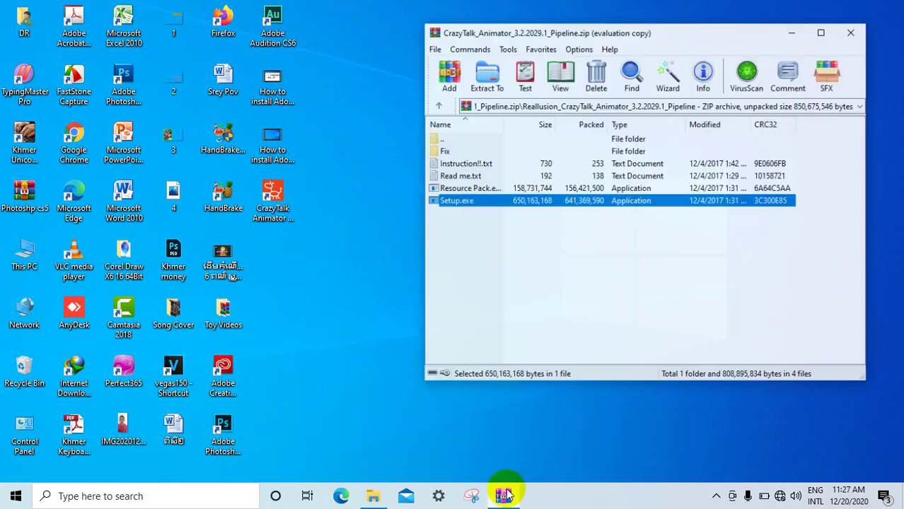
double_click(443, 143)
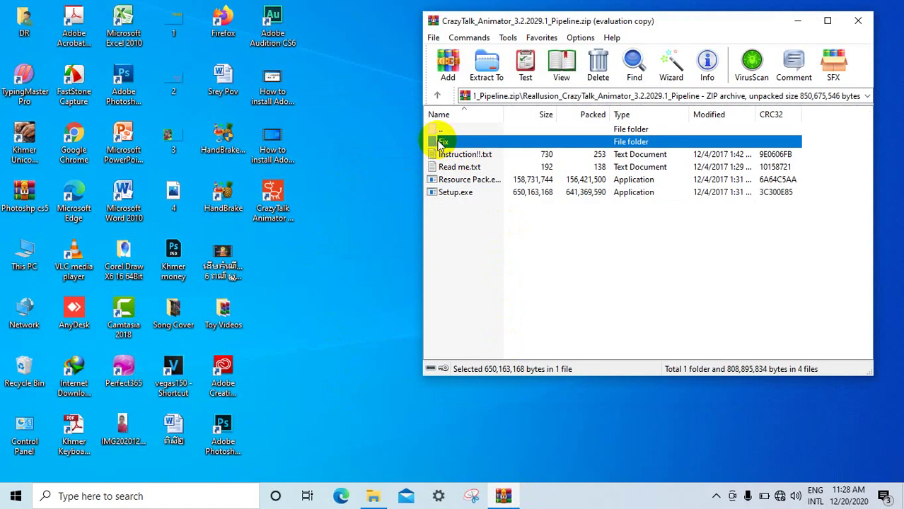
key(ctrl+a)
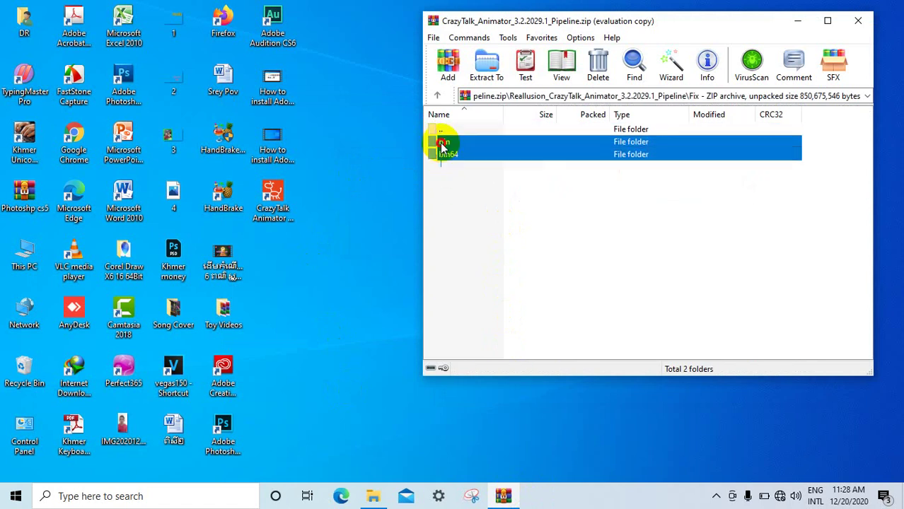
right_click(466, 145)
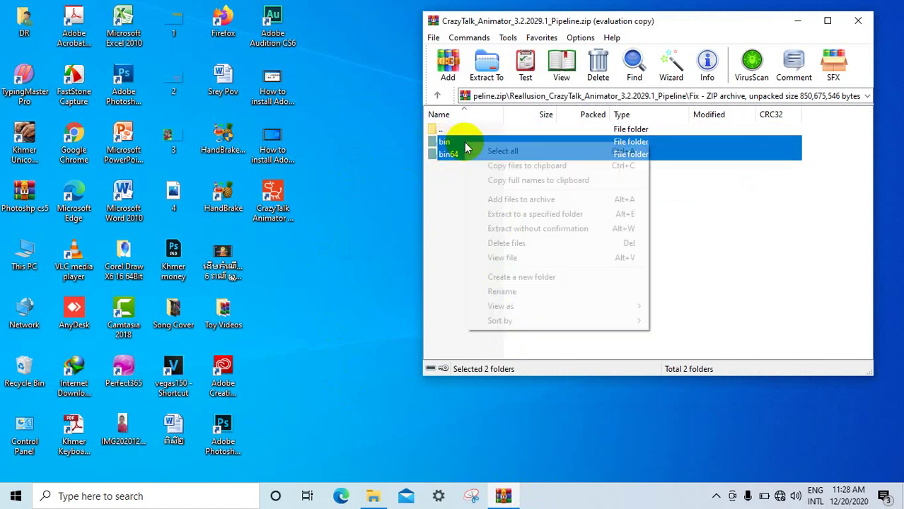
click(505, 180)
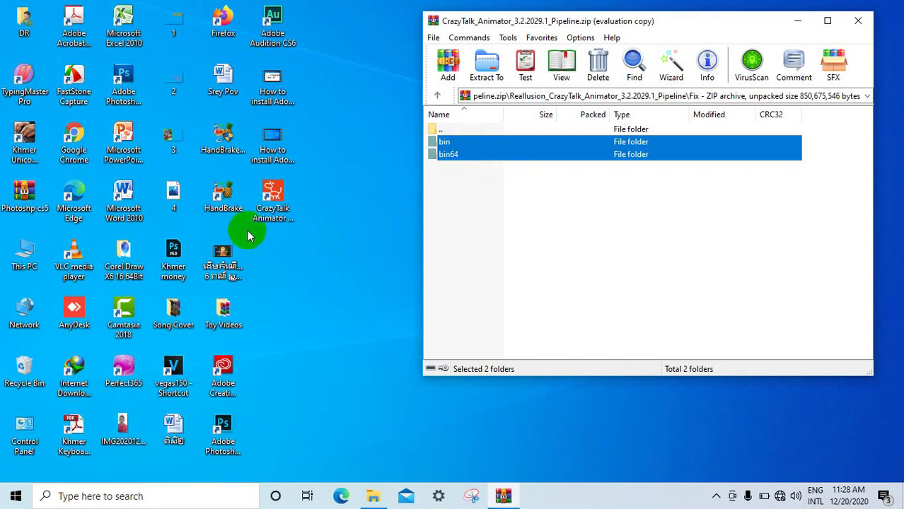
- Open C:\Program Files\Reallusion\CrazyTalk Animator 3 from This PC and try to paste the copied folders there
click(32, 248)
double_click(32, 248)
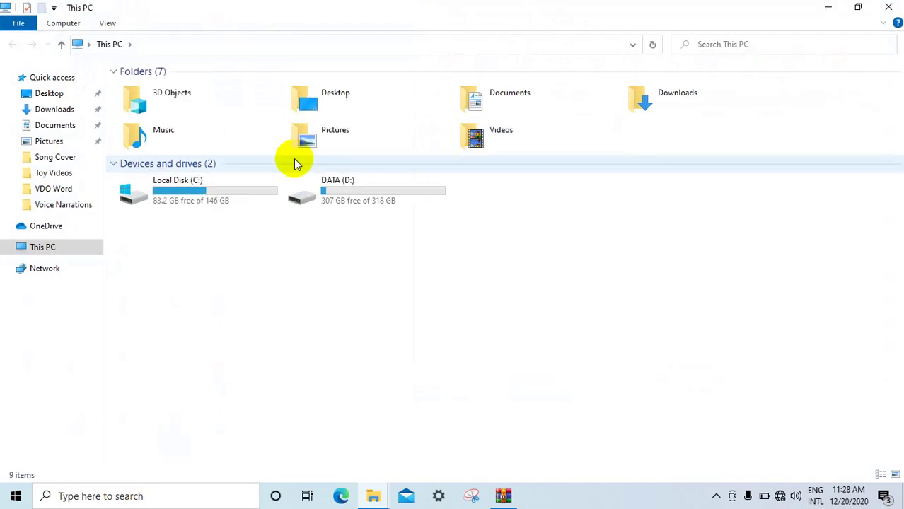
click(251, 194)
double_click(252, 193)
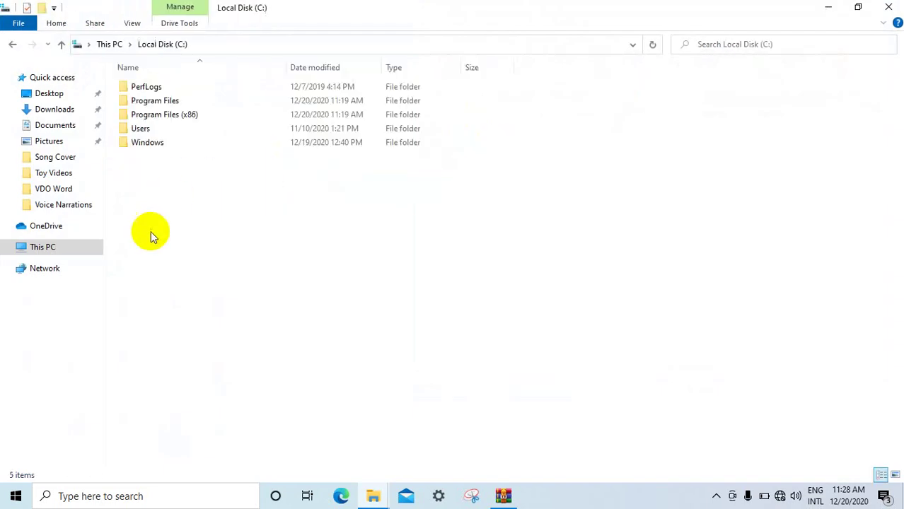
double_click(170, 106)
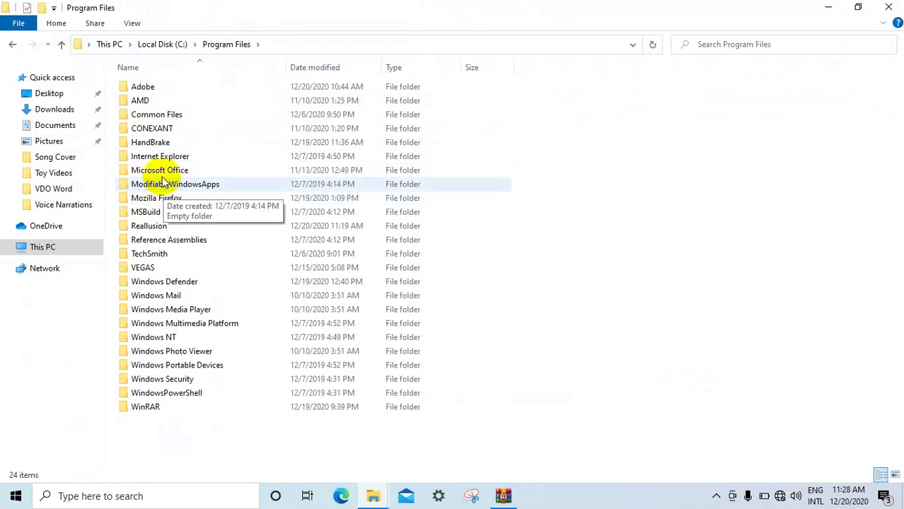
double_click(145, 228)
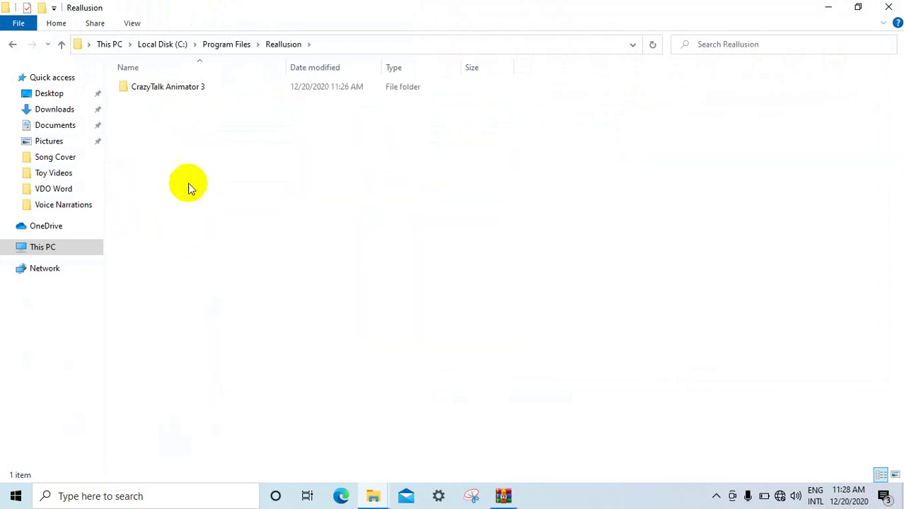
double_click(200, 90)
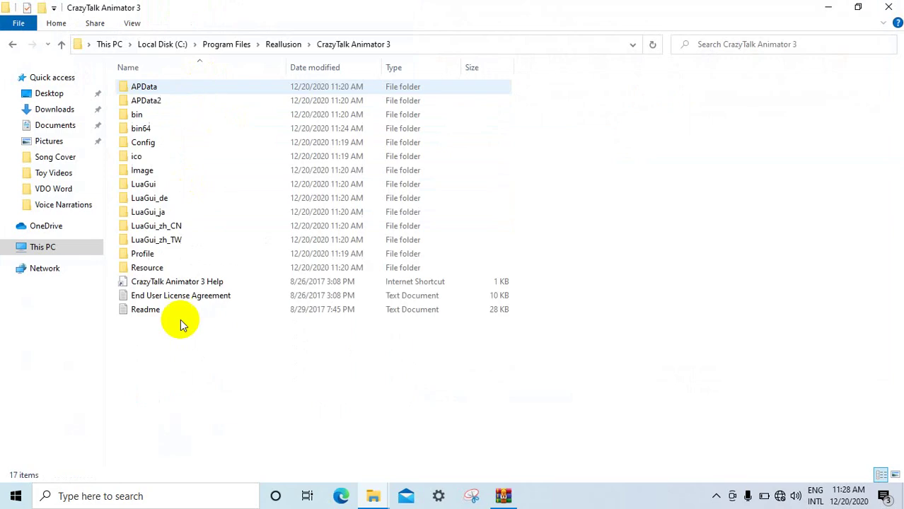
right_click(161, 379)
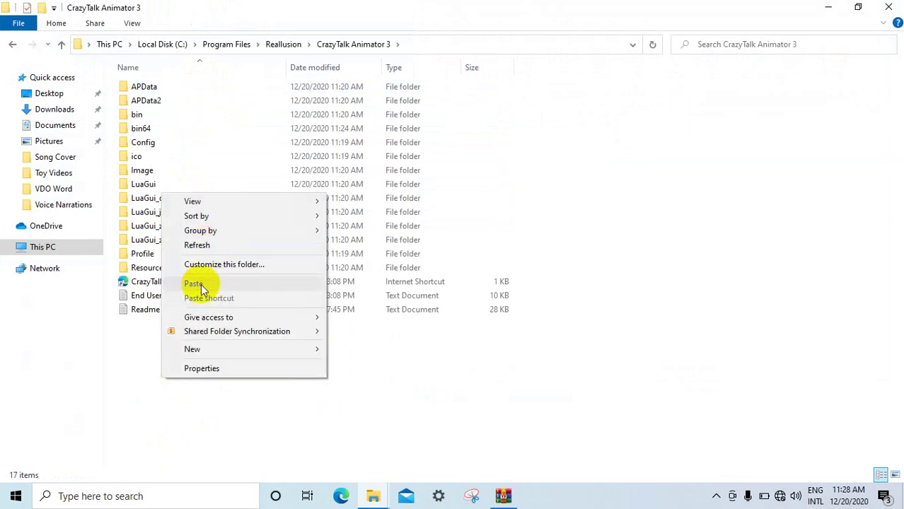
click(170, 408)
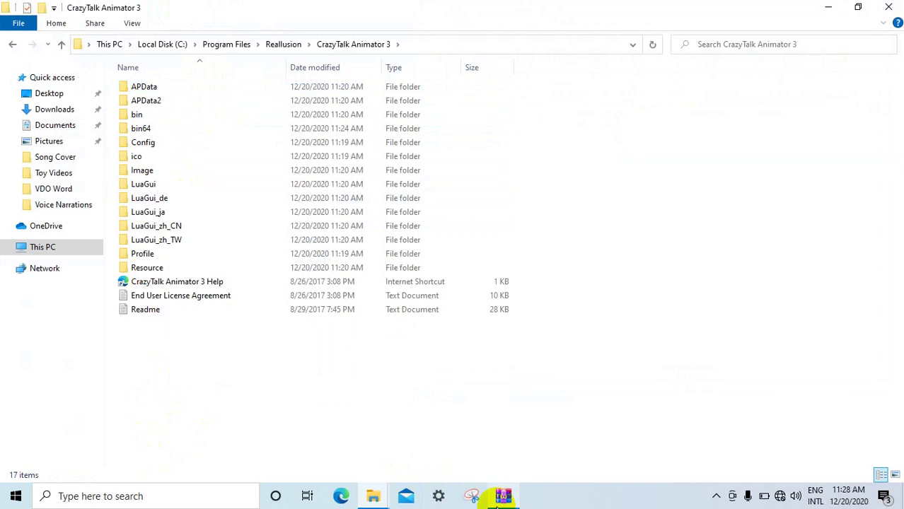
- Return to the archive's Fix folder, reselect the bin and bin64 folders, and copy these files to the clipboard
click(500, 496)
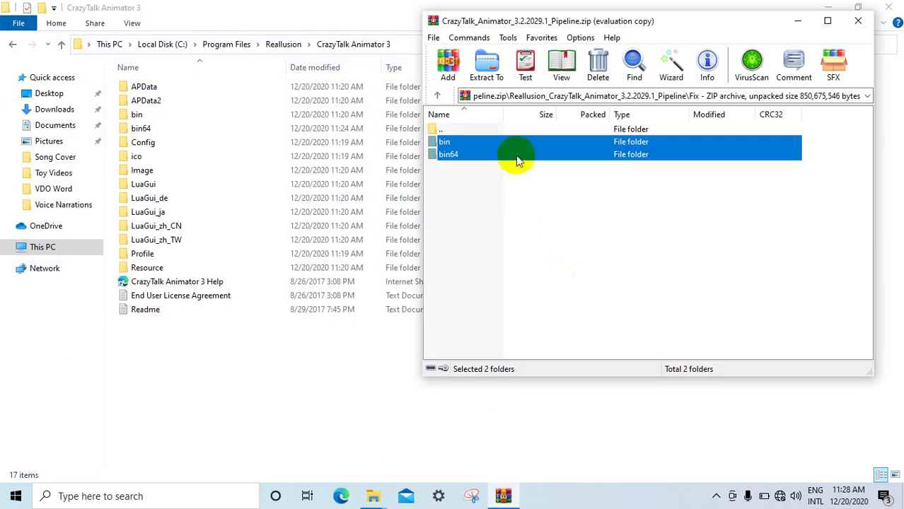
right_click(489, 134)
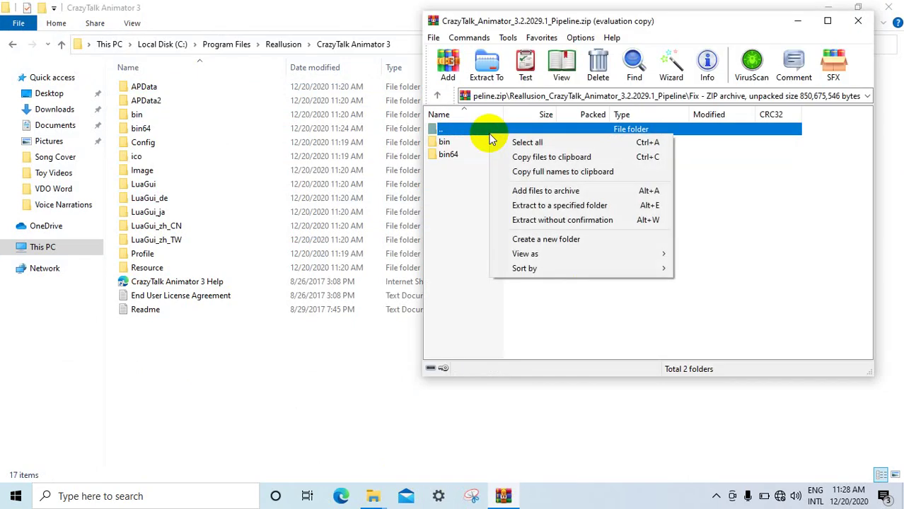
click(460, 154)
shift+click(456, 145)
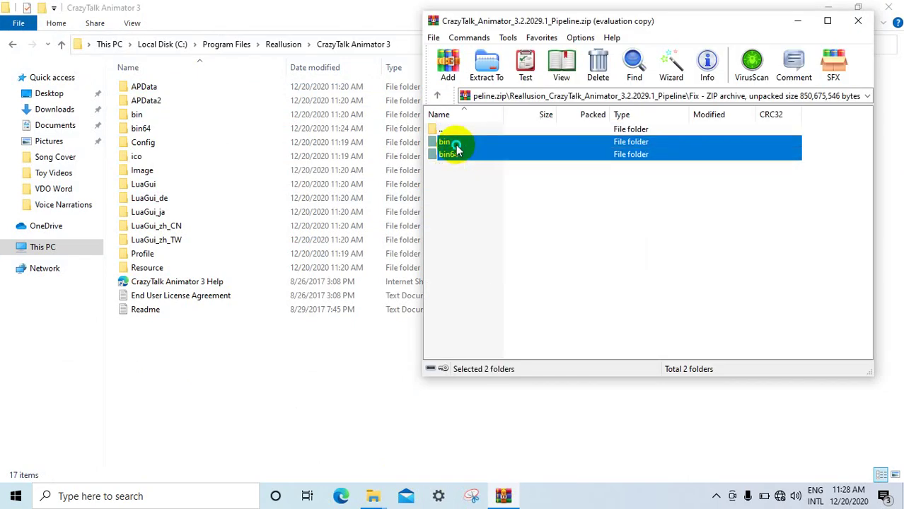
right_click(456, 146)
click(503, 168)
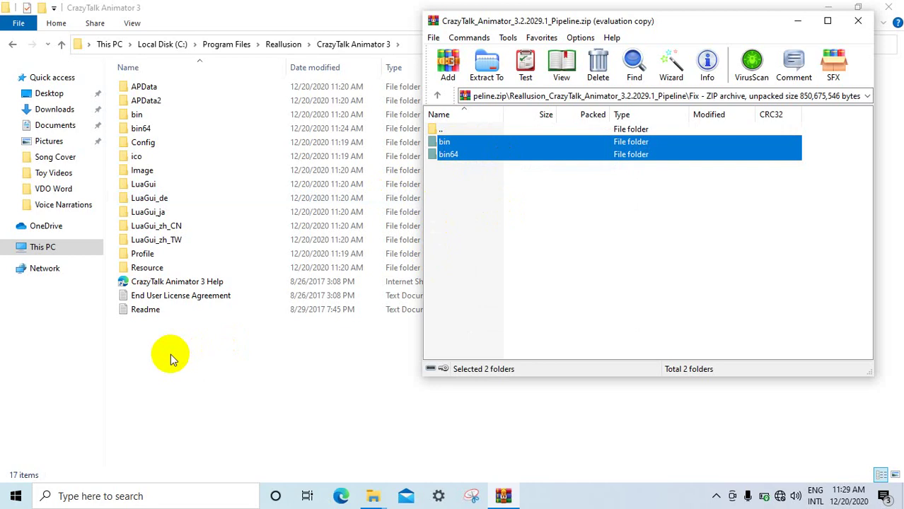
- Paste the copied folders into the CrazyTalk Animator 3 folder, replacing the existing files and granting administrator permission for bin and bin64
click(143, 359)
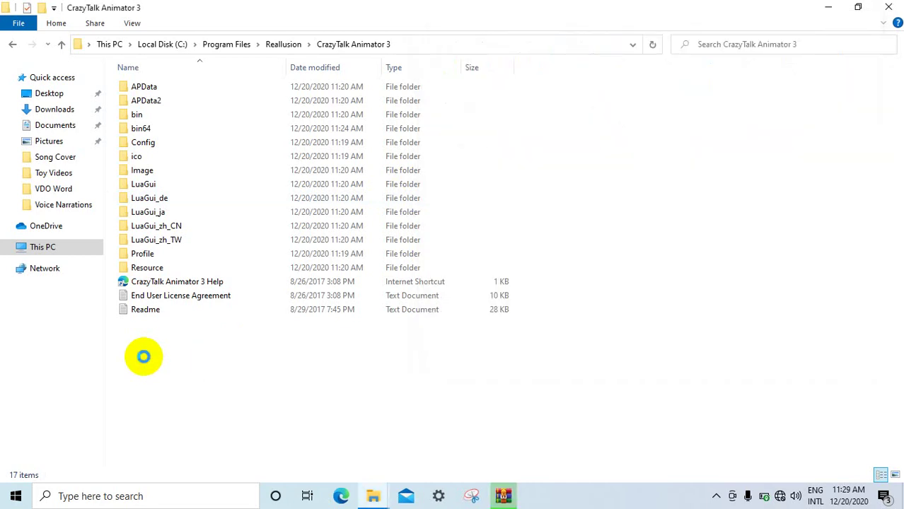
right_click(144, 357)
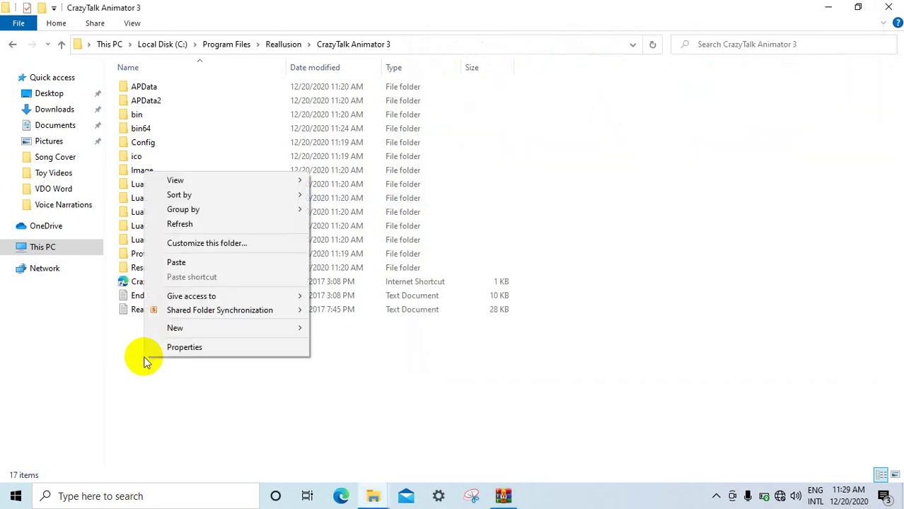
click(175, 264)
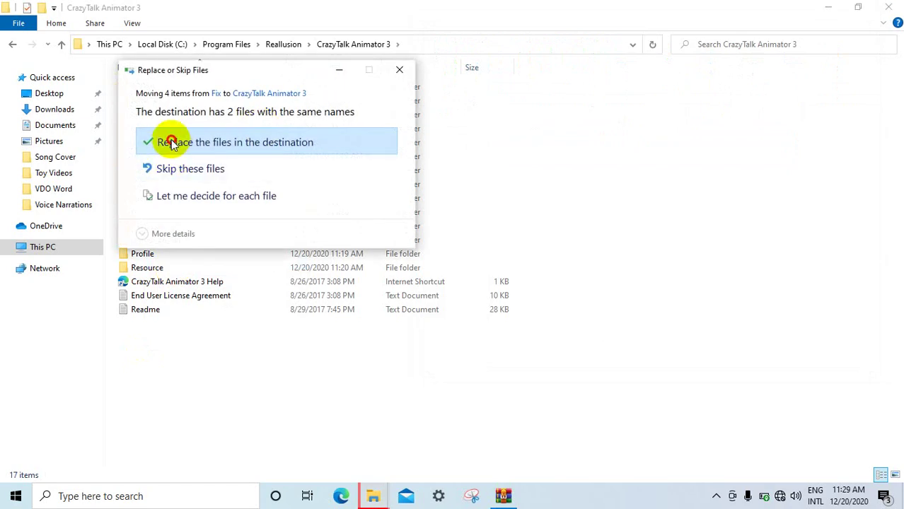
click(170, 141)
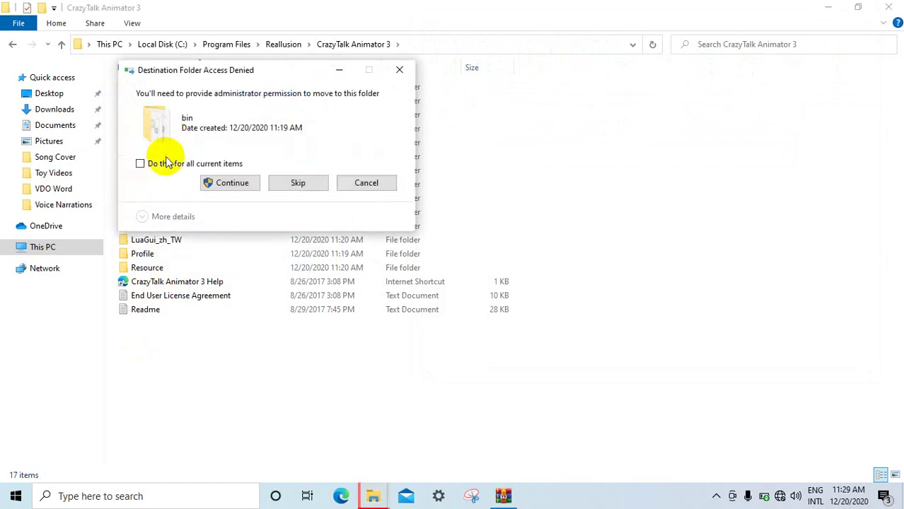
click(234, 182)
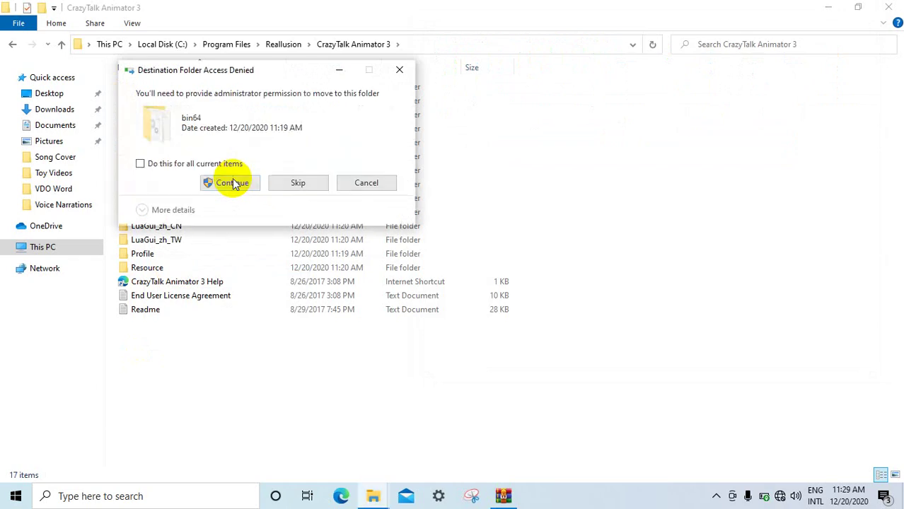
click(234, 183)
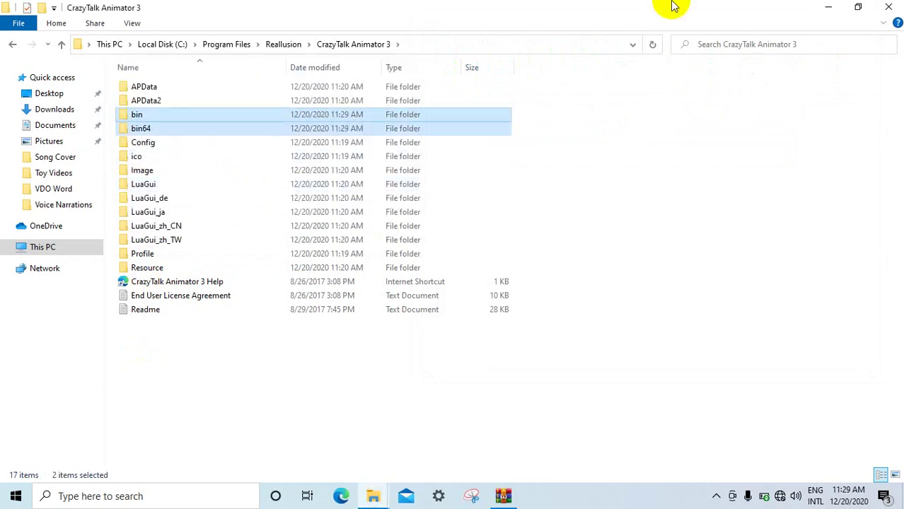
- Close the installation folder and archive windows, and launch CrazyTalk Animator v3.2 Pipeline Trial from its desktop shortcut
click(886, 9)
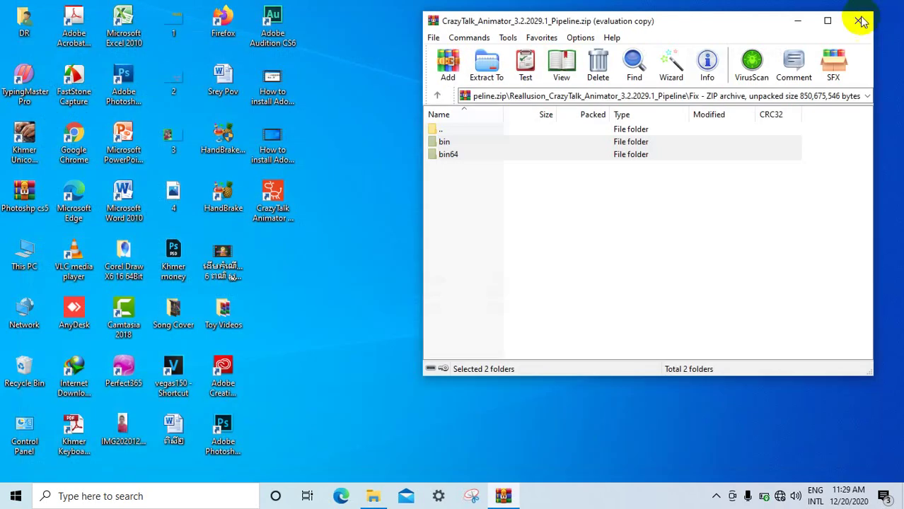
click(859, 23)
click(273, 195)
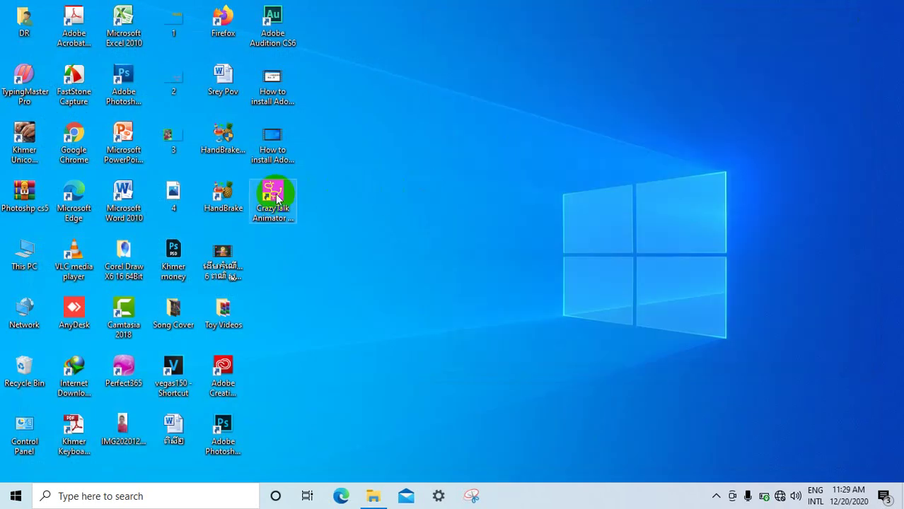
click(275, 199)
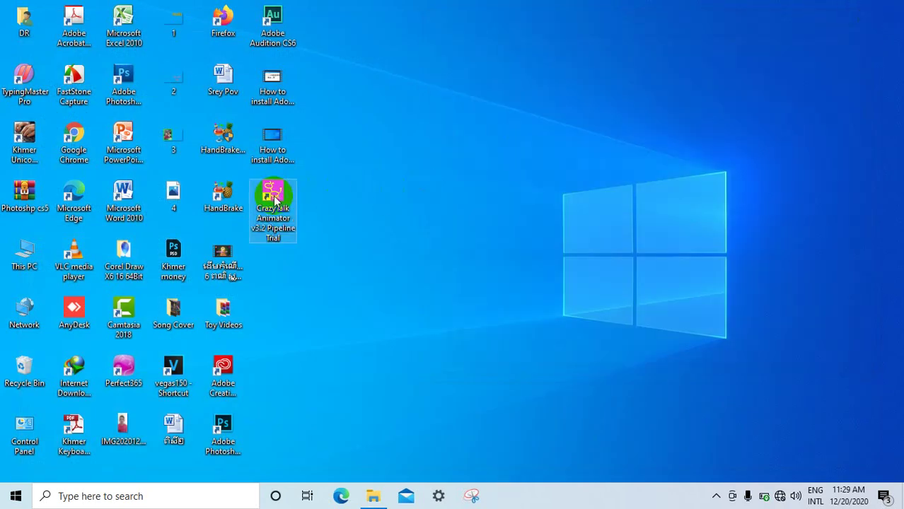
double_click(274, 198)
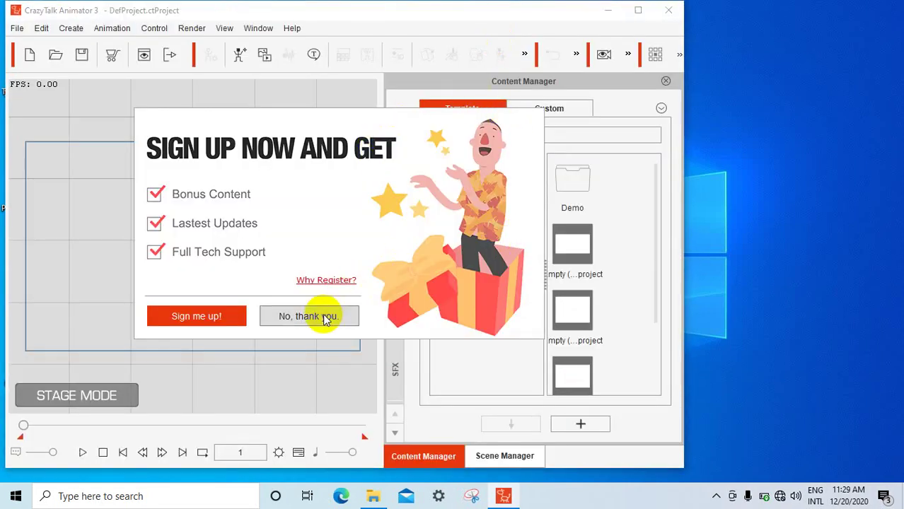
- Decline the sign-up offer, maximize the CrazyTalk Animator 3 window to check it, and close the program
click(325, 318)
click(323, 317)
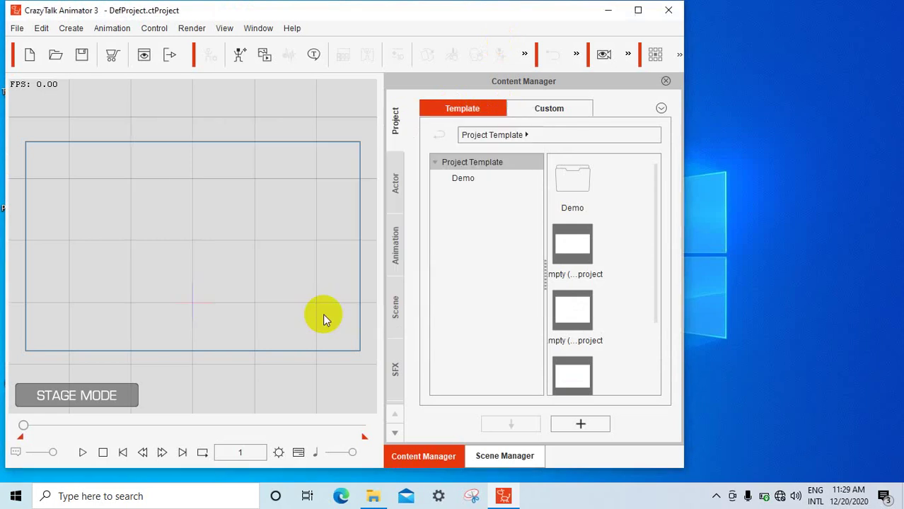
click(638, 12)
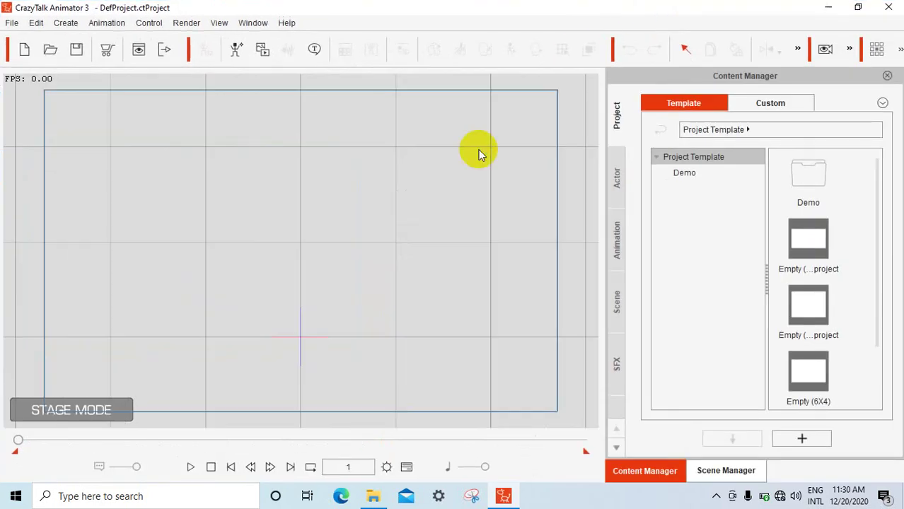
click(890, 8)
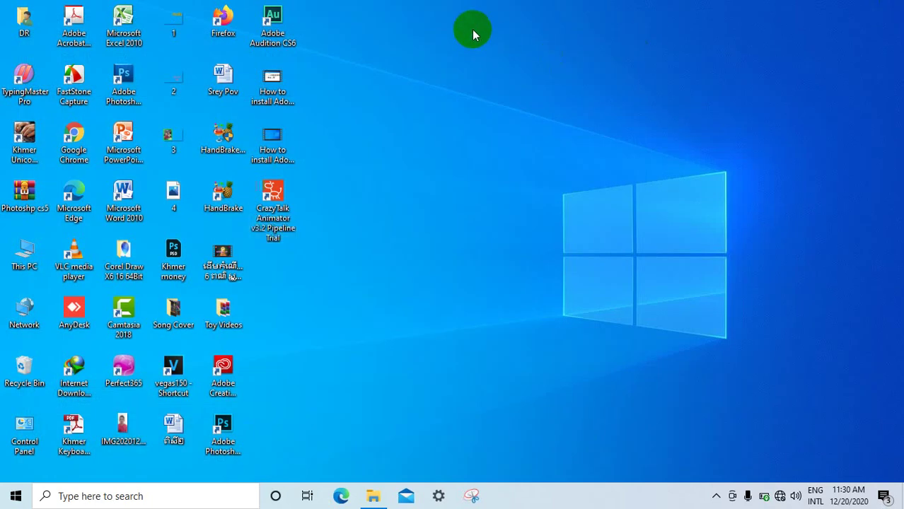